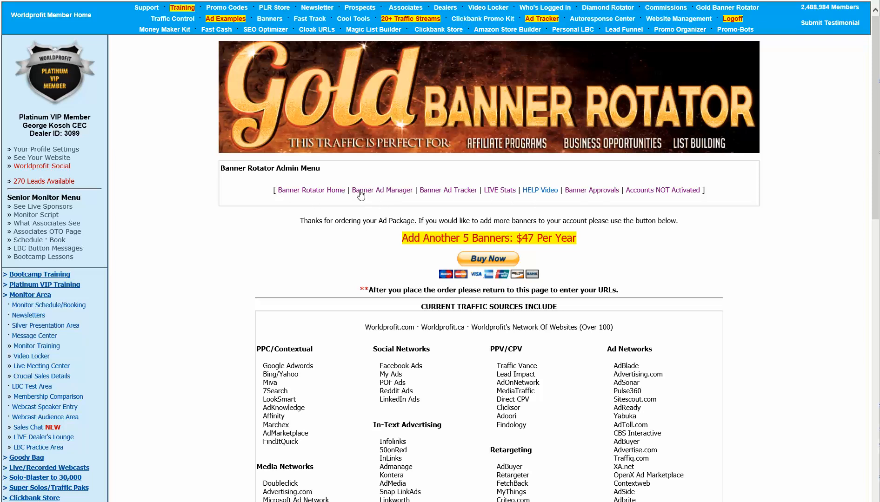
- Open the Banner Ad Manager from the Banner Rotator Admin Menu
{"action": "left_click", "coordinate": [383, 195]}
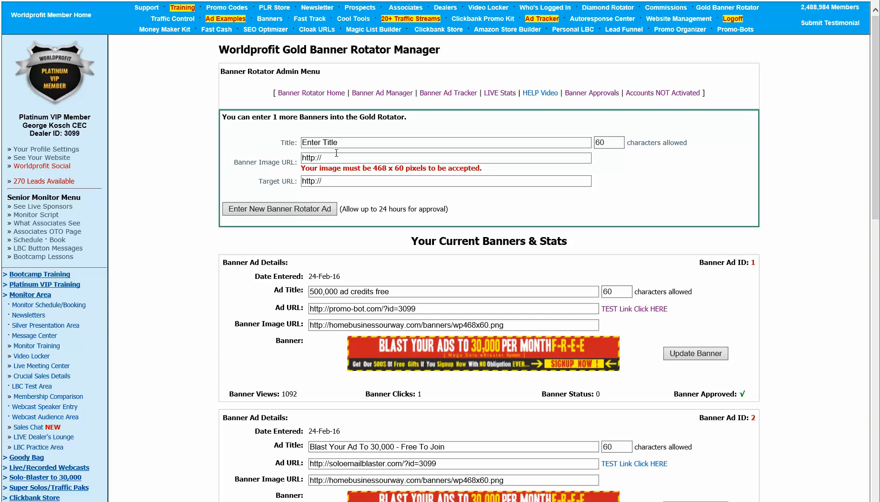
{"action": "left_click_drag", "start_coordinate": [236, 158], "coordinate": [296, 162]}
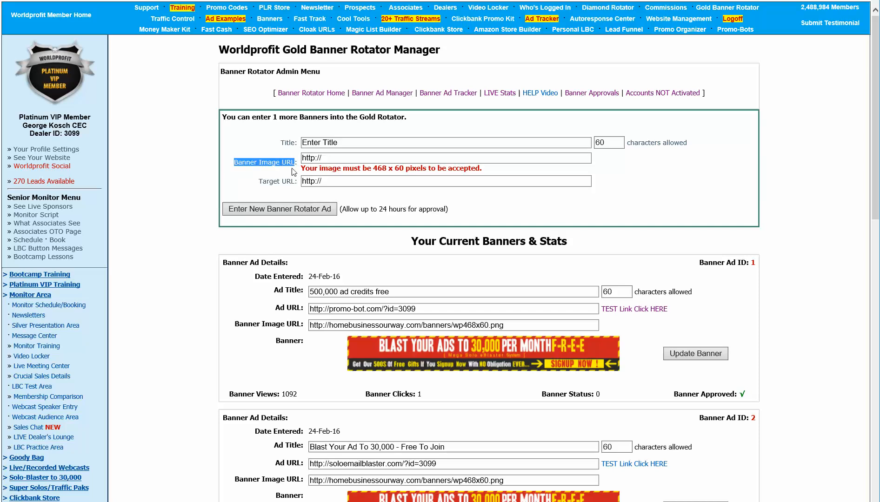
{"action": "left_click", "coordinate": [340, 160]}
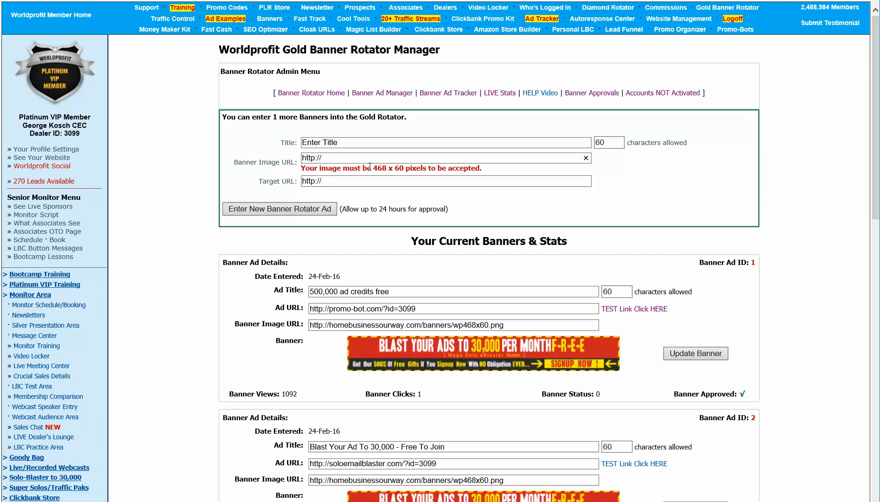
{"action": "left_click_drag", "start_coordinate": [338, 142], "coordinate": [248, 143]}
{"action": "left_click", "coordinate": [343, 142]}
- View the Worldprofit banner list and highlight banner 7's target and image addresses
{"action": "left_click", "coordinate": [270, 19]}
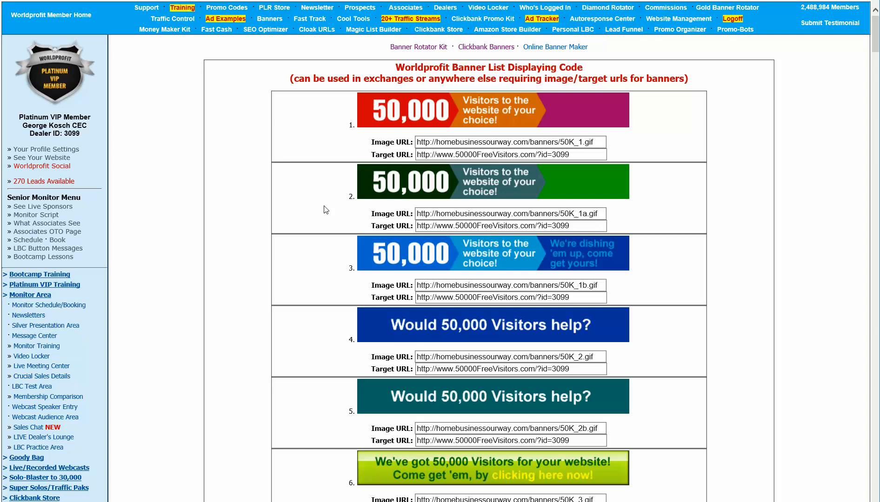
{"action": "scroll", "coordinate": [273, 210], "scroll_direction": "down", "scroll_amount": 1}
{"action": "scroll", "coordinate": [273, 209], "scroll_direction": "down", "scroll_amount": 2}
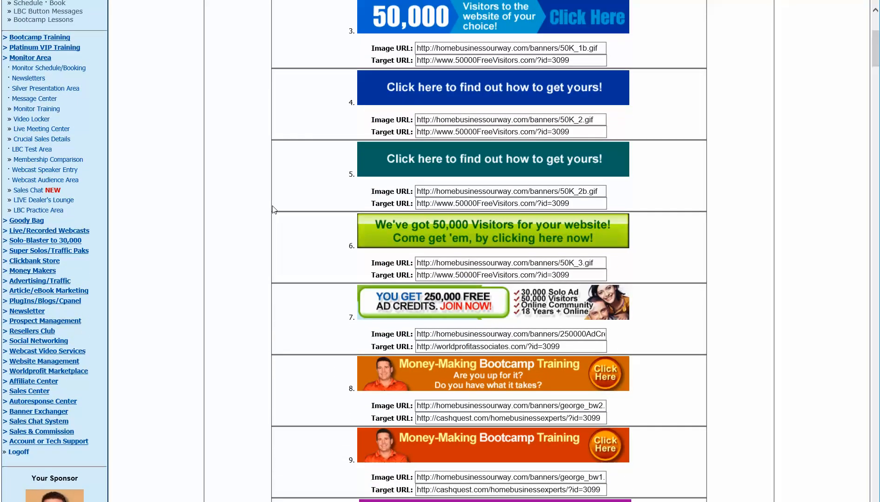
{"action": "left_click_drag", "start_coordinate": [569, 345], "coordinate": [408, 351]}
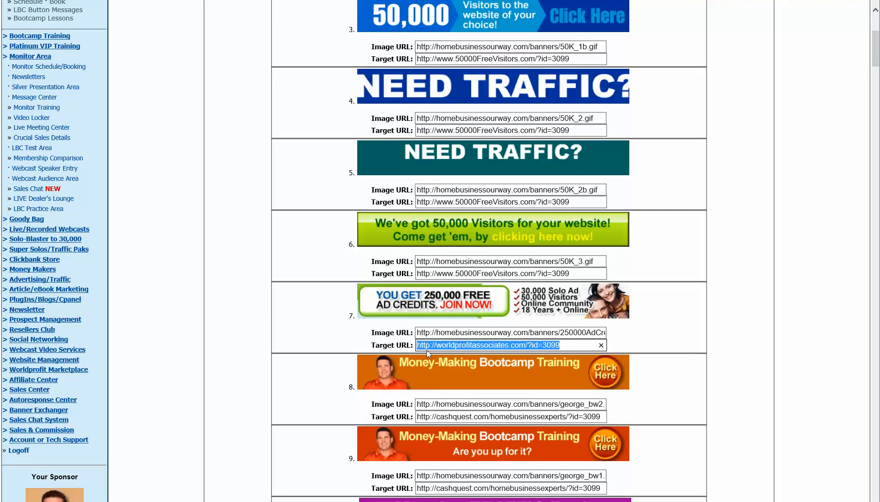
{"action": "left_click_drag", "start_coordinate": [558, 332], "coordinate": [400, 335]}
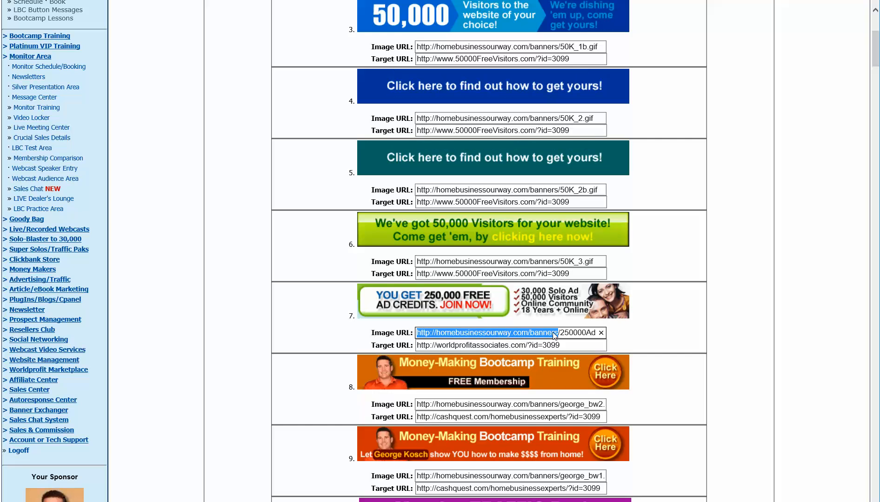
{"action": "scroll", "coordinate": [379, 134], "scroll_direction": "up", "scroll_amount": 3}
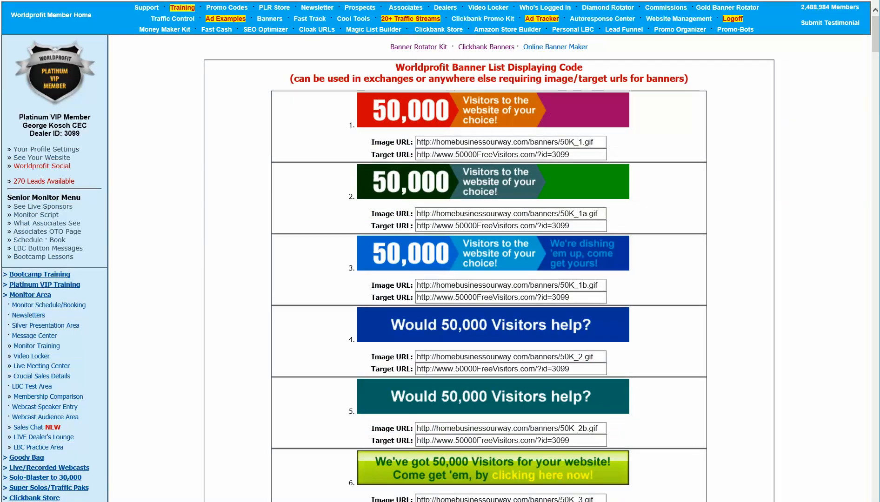
- Back on the rotator form, select the placeholder target and banner image address fields
{"action": "key", "text": "alt+Left"}
{"action": "triple_click", "coordinate": [309, 181]}
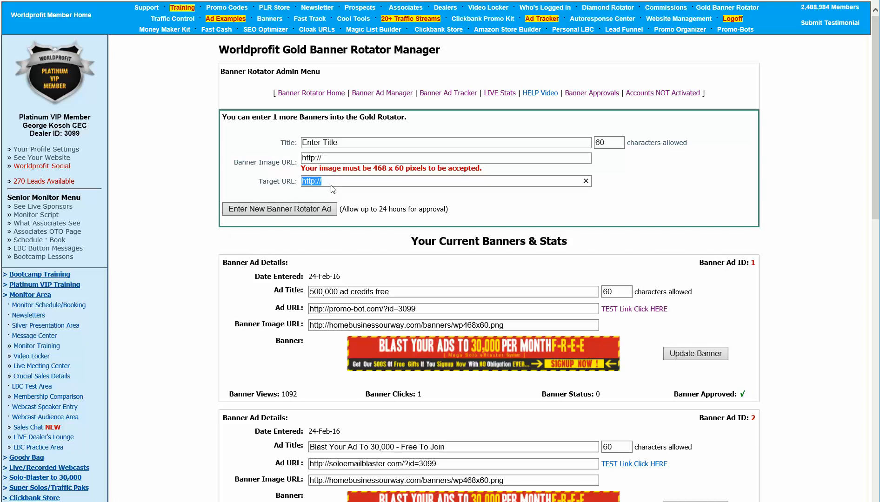
{"action": "triple_click", "coordinate": [330, 156]}
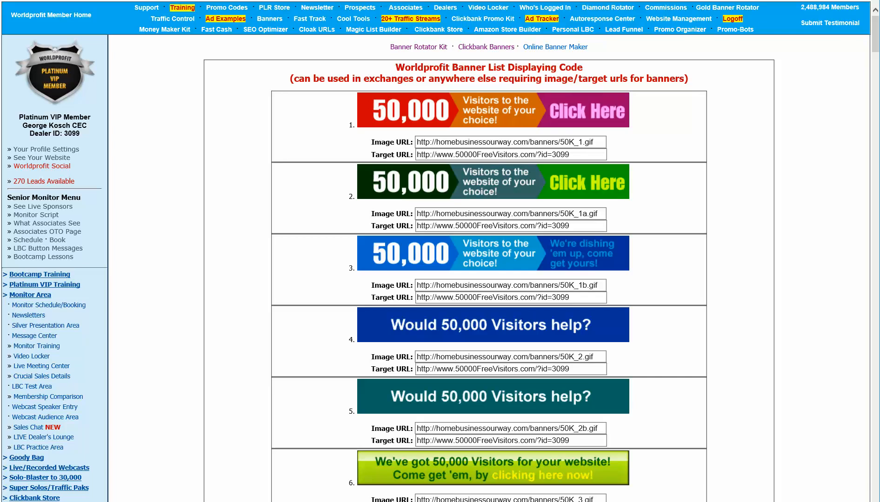
{"action": "type", "text": "george"}
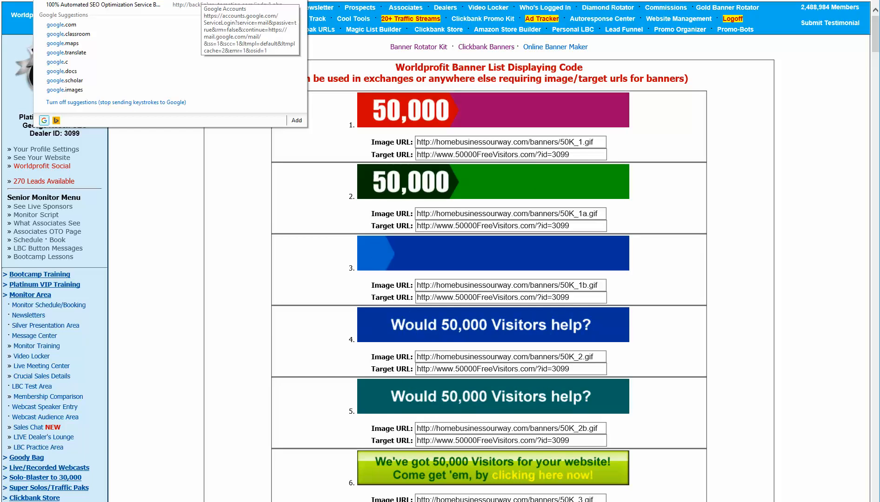
- Go to Google and trim the query back to 'social cloud suite' before adding 'jv'
{"action": "key", "text": "Return"}
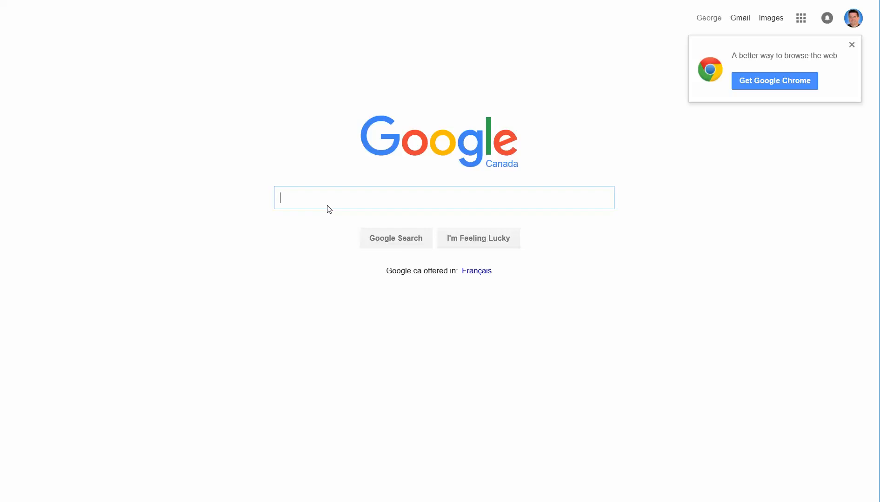
{"action": "type", "text": "social "}
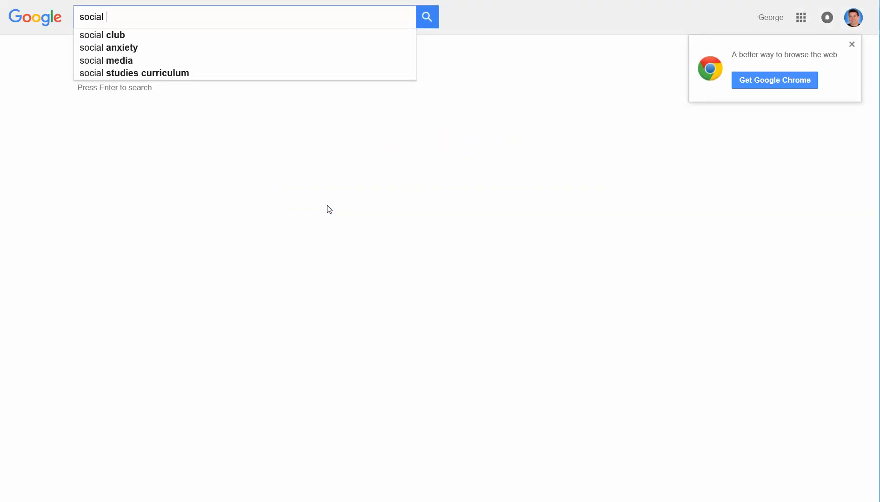
{"action": "type", "text": "clou"}
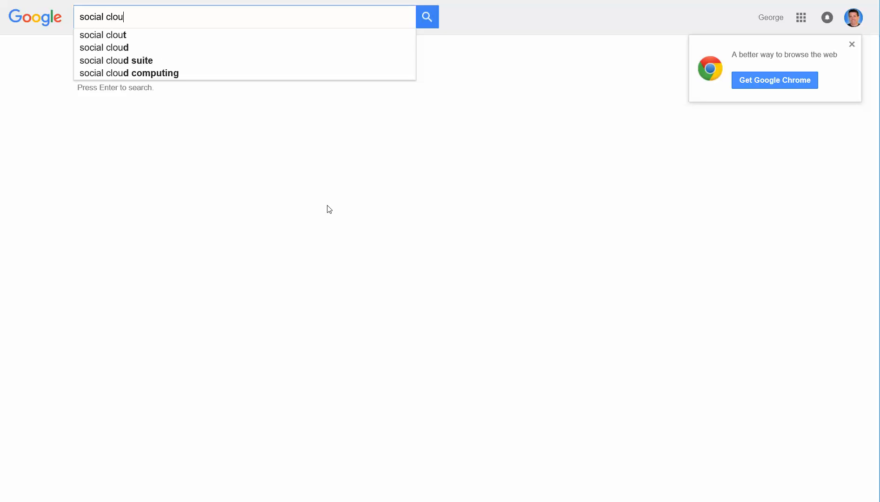
{"action": "type", "text": "d suite "}
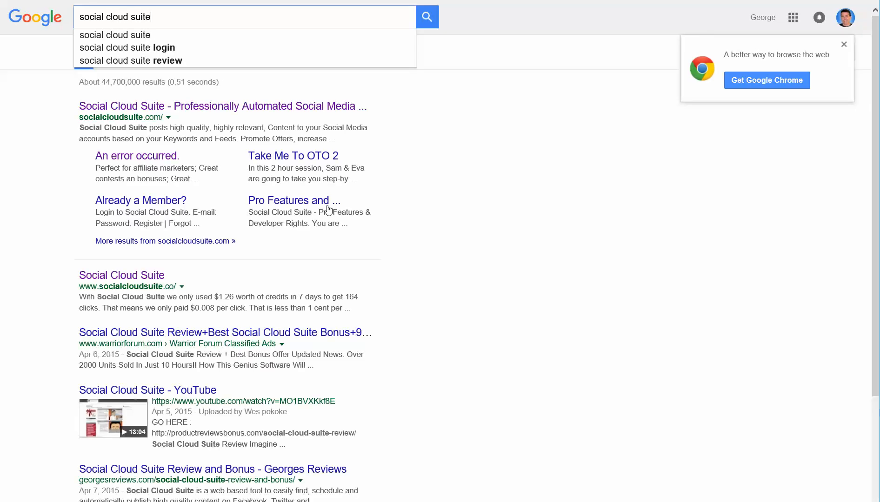
{"action": "type", "text": "jv"}
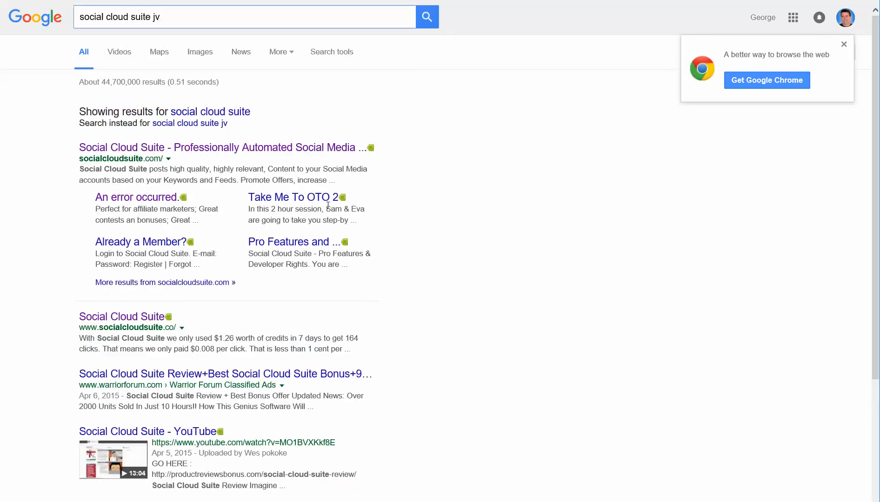
{"action": "key", "text": "BackSpace"}
{"action": "key", "text": "BackSpace"}
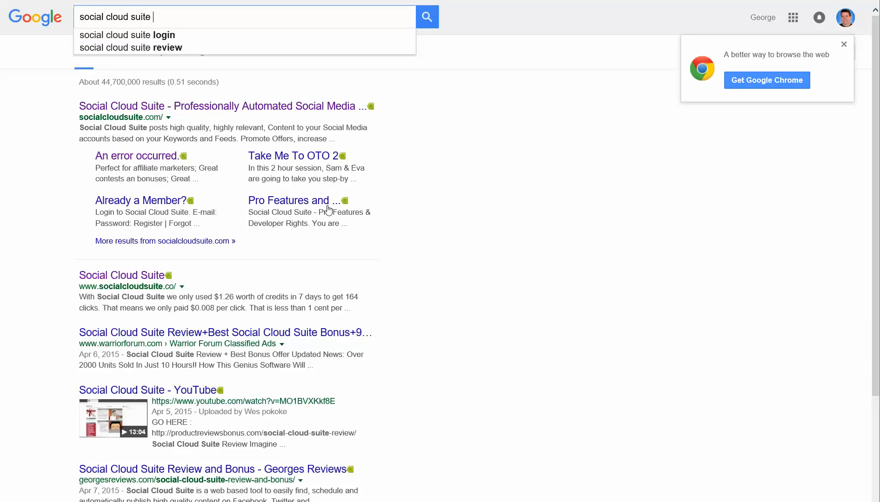
{"action": "type", "text": "affili"}
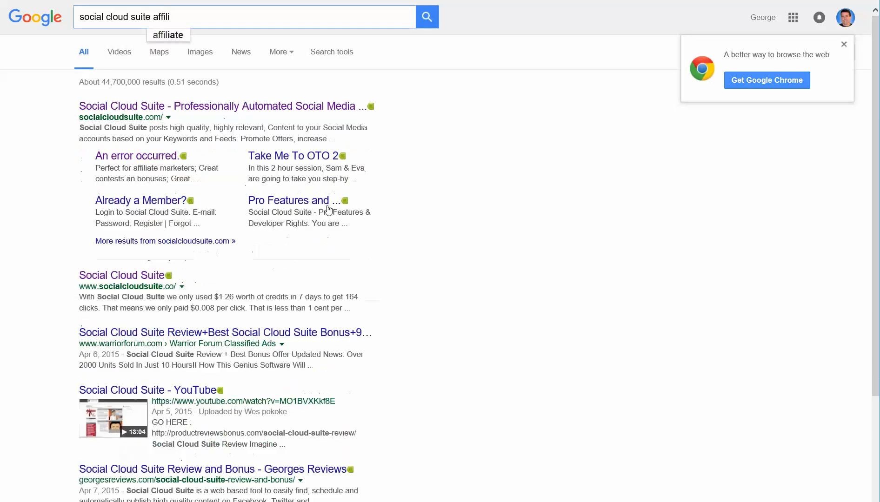
{"action": "type", "text": "ate b"}
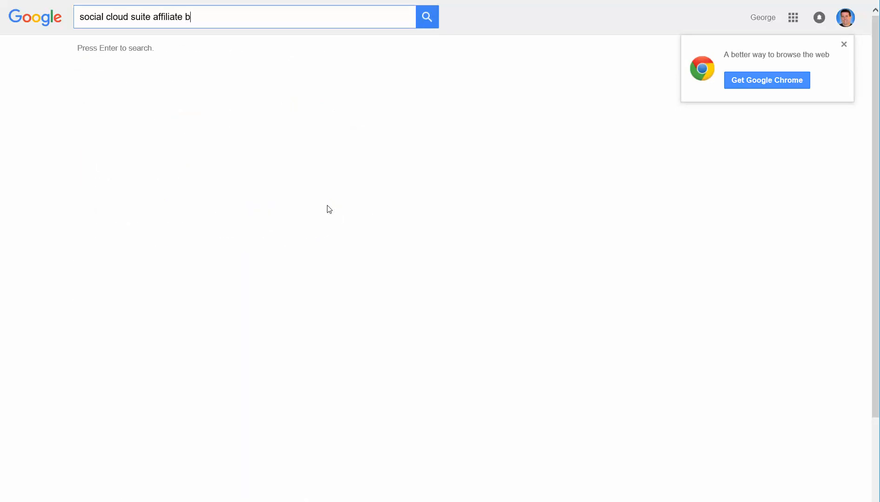
{"action": "type", "text": "anner"}
{"action": "type", "text": "s"}
{"action": "key", "text": "BackSpace"}
{"action": "key", "text": "BackSpace"}
{"action": "key", "text": "BackSpace"}
{"action": "key", "text": "BackSpace"}
{"action": "key", "text": "BackSpace"}
{"action": "key", "text": "BackSpace"}
{"action": "key", "text": "BackSpace"}
{"action": "key", "text": "BackSpace"}
{"action": "key", "text": "BackSpace"}
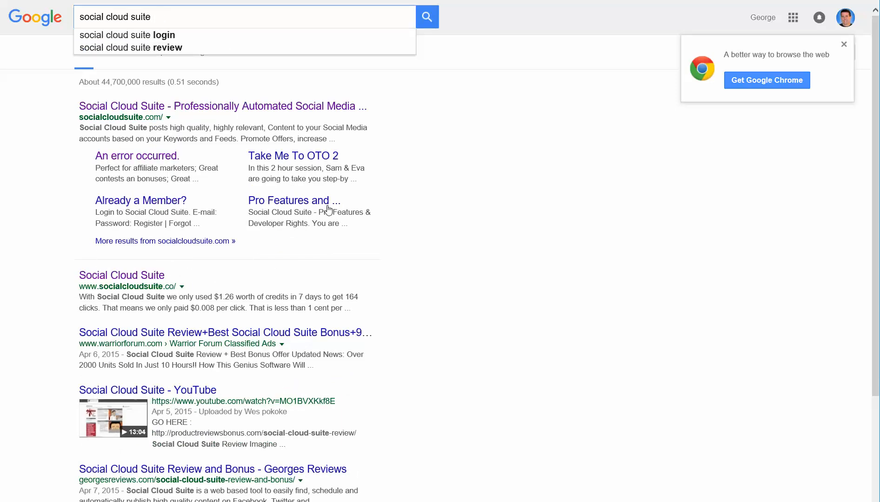
{"action": "type", "text": " jv"}
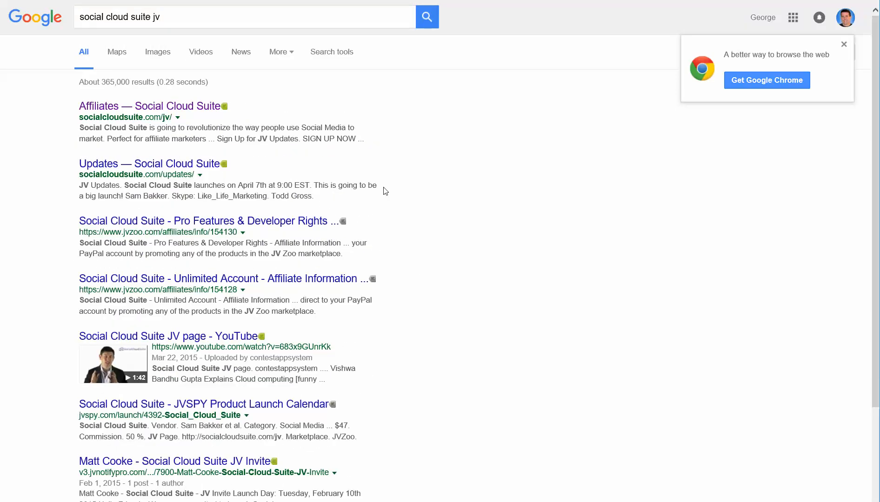
- On the Social Cloud Suite affiliates page, copy the 468 X 60 banner's image src address
{"action": "left_click", "coordinate": [181, 116]}
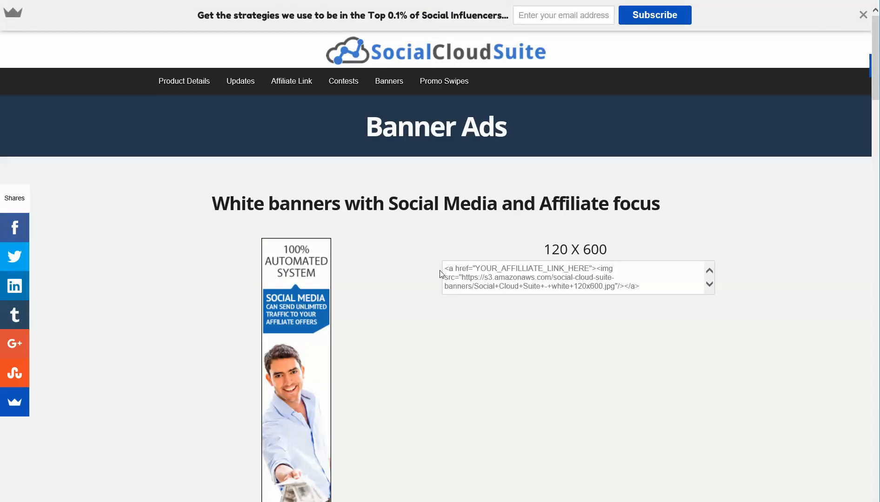
{"action": "left_click", "coordinate": [504, 277]}
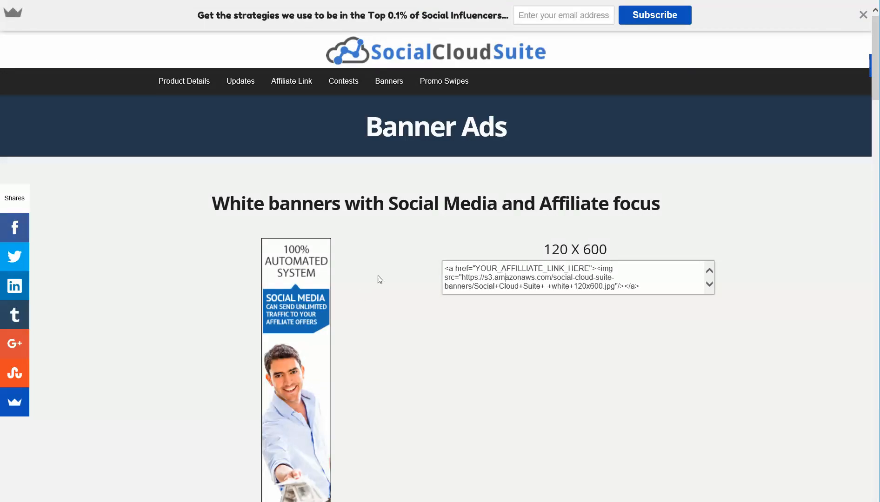
{"action": "scroll", "coordinate": [377, 280], "scroll_direction": "down", "scroll_amount": 5}
{"action": "scroll", "coordinate": [378, 277], "scroll_direction": "down", "scroll_amount": 3}
{"action": "scroll", "coordinate": [382, 277], "scroll_direction": "down", "scroll_amount": 2}
{"action": "scroll", "coordinate": [389, 277], "scroll_direction": "down", "scroll_amount": 2}
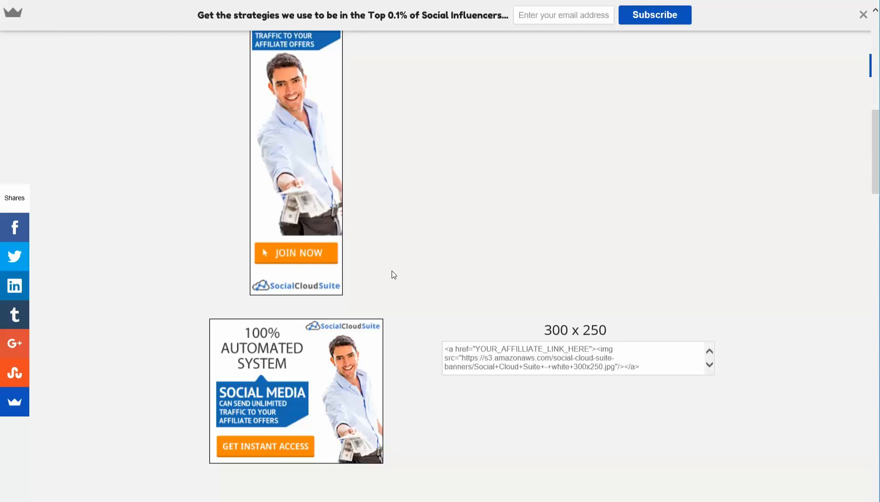
{"action": "scroll", "coordinate": [392, 274], "scroll_direction": "down", "scroll_amount": 2}
{"action": "scroll", "coordinate": [392, 274], "scroll_direction": "down", "scroll_amount": 1}
{"action": "scroll", "coordinate": [393, 274], "scroll_direction": "down", "scroll_amount": 2}
{"action": "scroll", "coordinate": [394, 273], "scroll_direction": "down", "scroll_amount": 1}
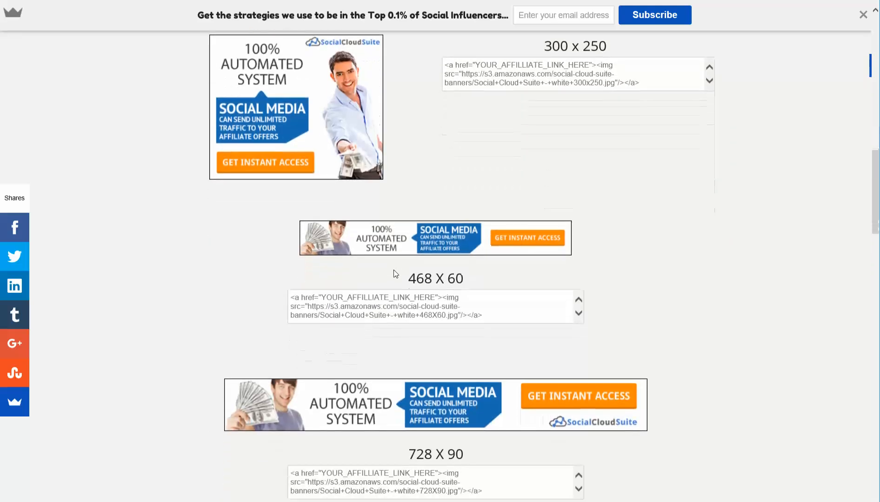
{"action": "scroll", "coordinate": [393, 269], "scroll_direction": "down", "scroll_amount": 1}
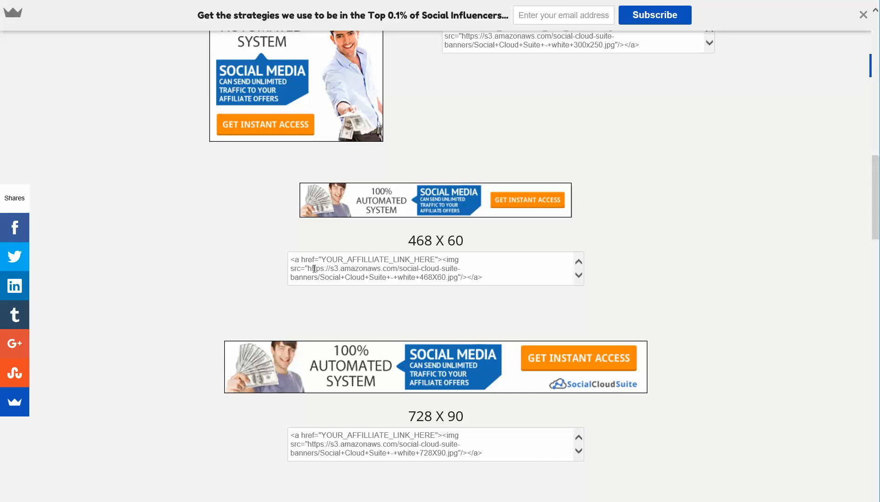
{"action": "left_click_drag", "start_coordinate": [308, 268], "coordinate": [454, 276]}
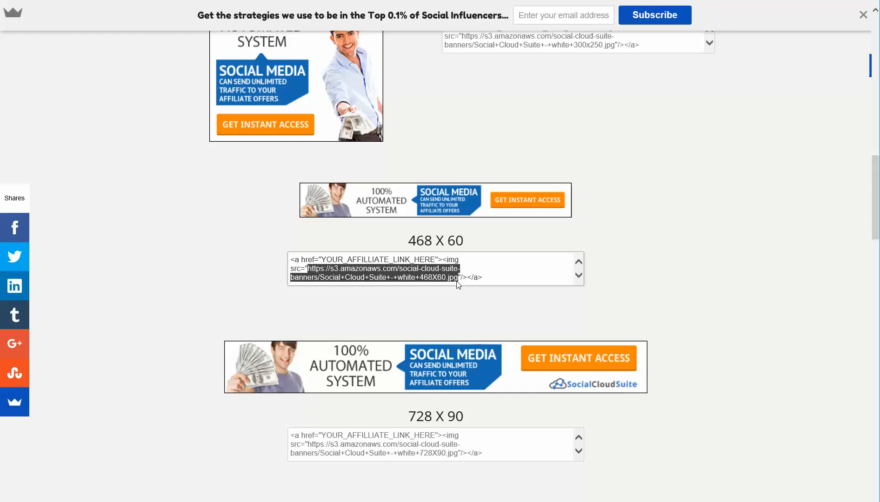
{"action": "right_click", "coordinate": [427, 281]}
{"action": "left_click", "coordinate": [366, 307]}
- Paste the Social Cloud Suite address into Banner Image URL and select the 'Enter Title' placeholder
{"action": "key", "text": "ctrl+Tab"}
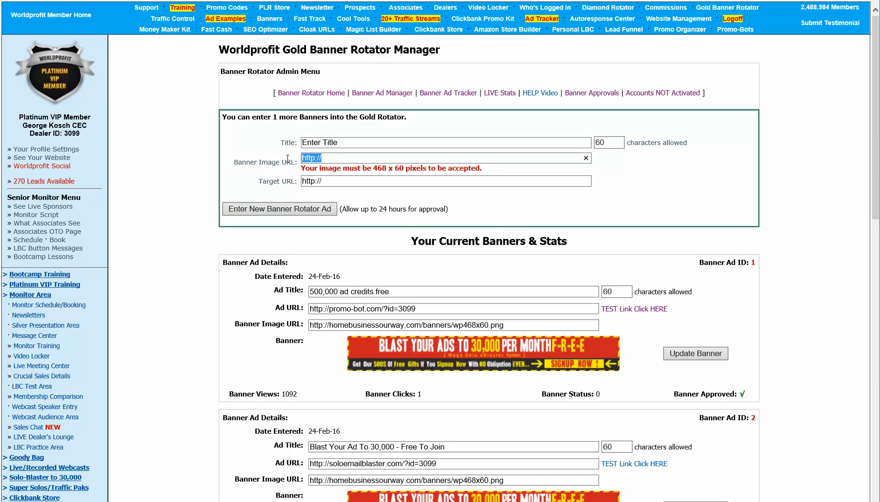
{"action": "key", "text": "ctrl+v"}
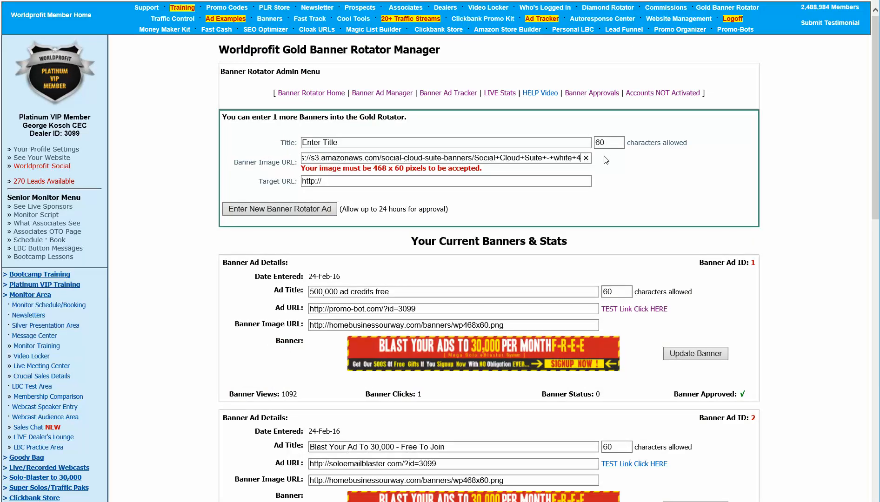
{"action": "left_click_drag", "start_coordinate": [555, 158], "coordinate": [629, 158]}
{"action": "left_click", "coordinate": [348, 144]}
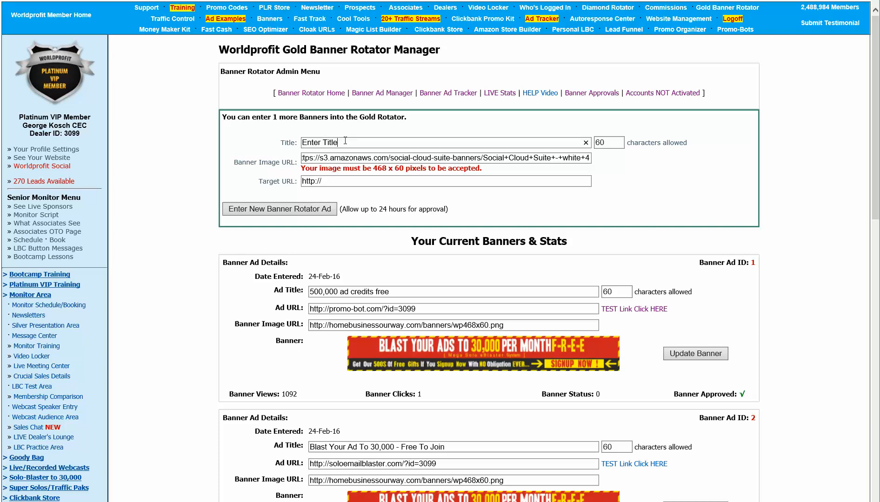
{"action": "left_click_drag", "start_coordinate": [354, 142], "coordinate": [300, 143]}
- Check the banner's wording and title the ad '100% Automated Social Media'
{"action": "key", "text": "ctrl+Tab"}
{"action": "type", "text": "100% "}
{"action": "type", "text": "A"}
{"action": "type", "text": "utomated S"}
{"action": "type", "text": "ocial Me"}
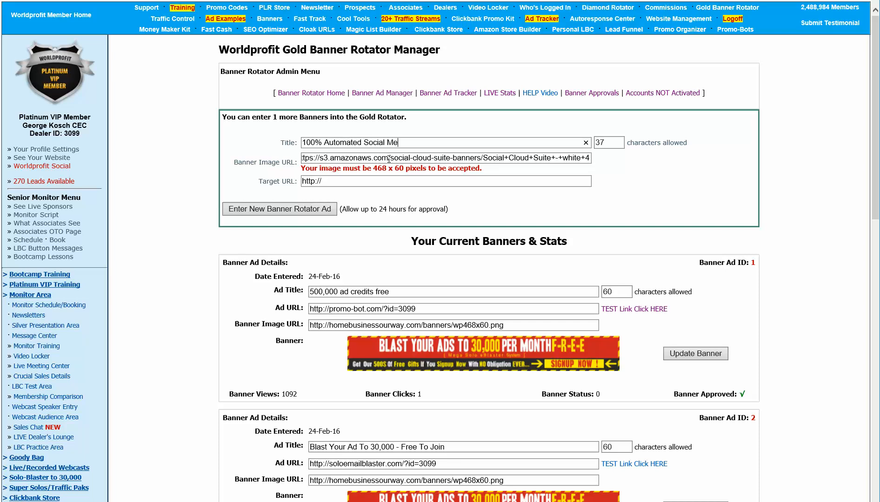
{"action": "type", "text": "dia"}
{"action": "key", "text": "ctrl+Tab"}
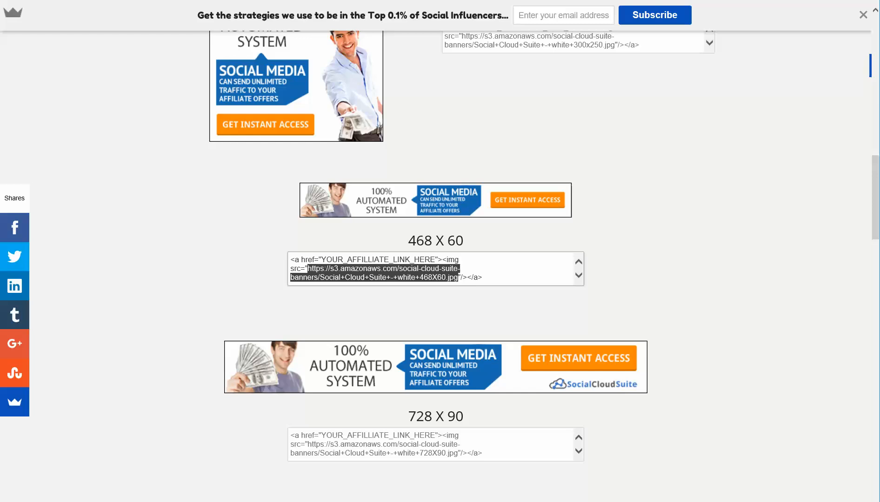
- Switch back to the Banner Rotator Manager tab with title and image URL filled
{"action": "key", "text": "ctrl+Tab"}
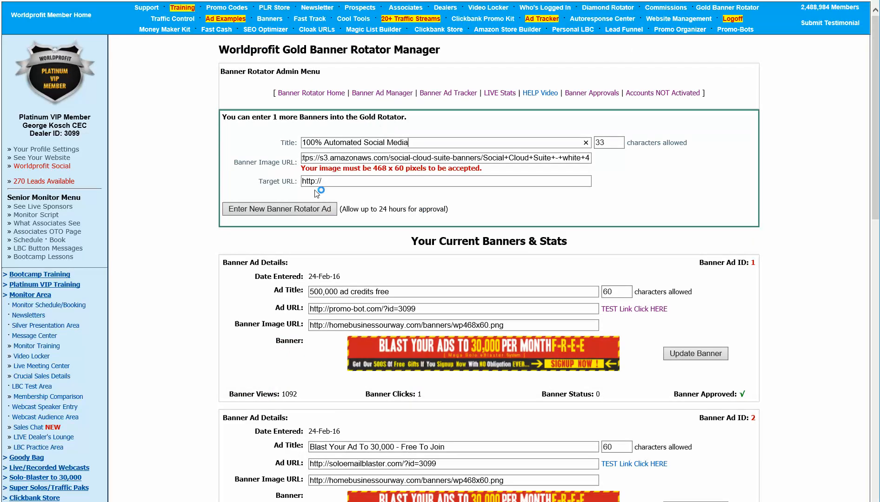